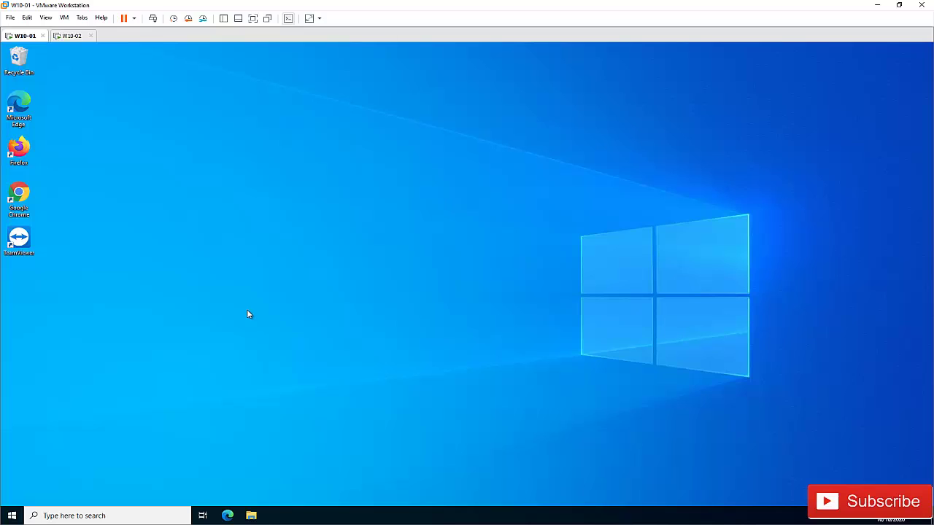
Step: From Start, open Settings and go to Accounts > Email & accounts
click(12, 516)
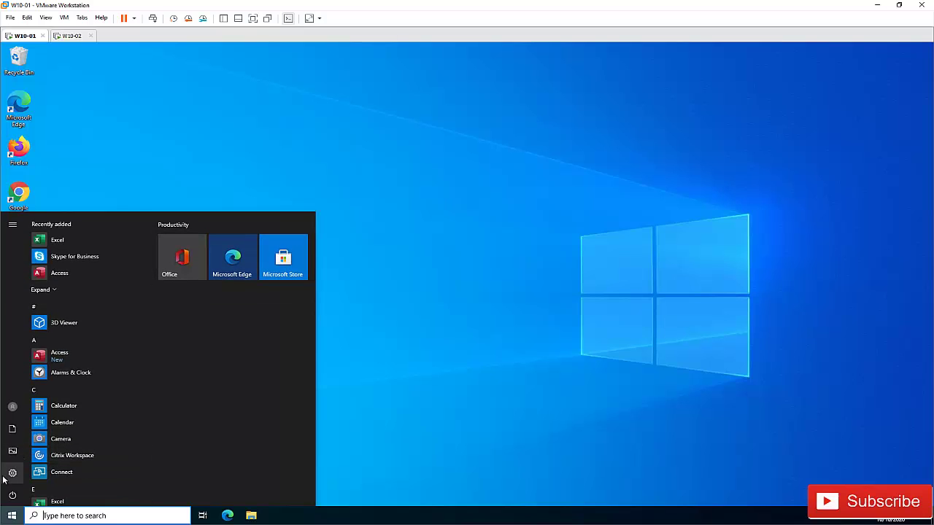
click(13, 474)
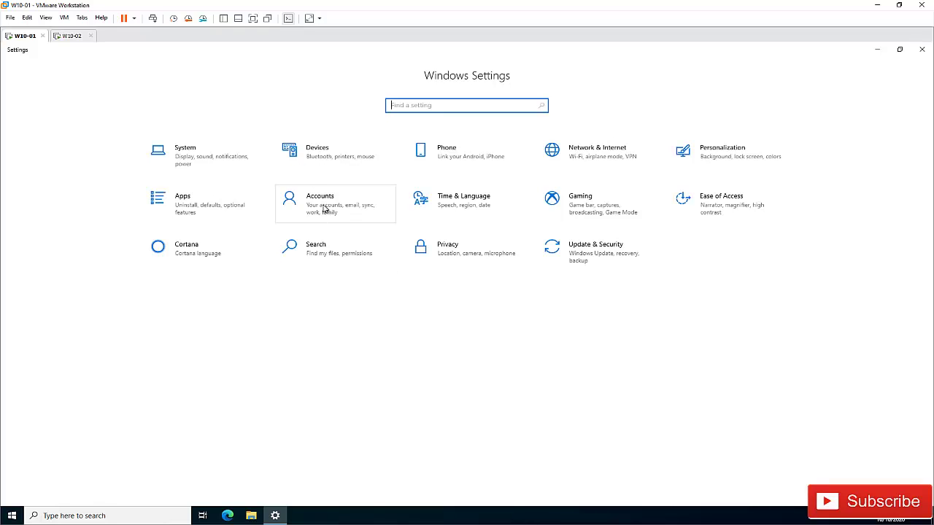
click(326, 209)
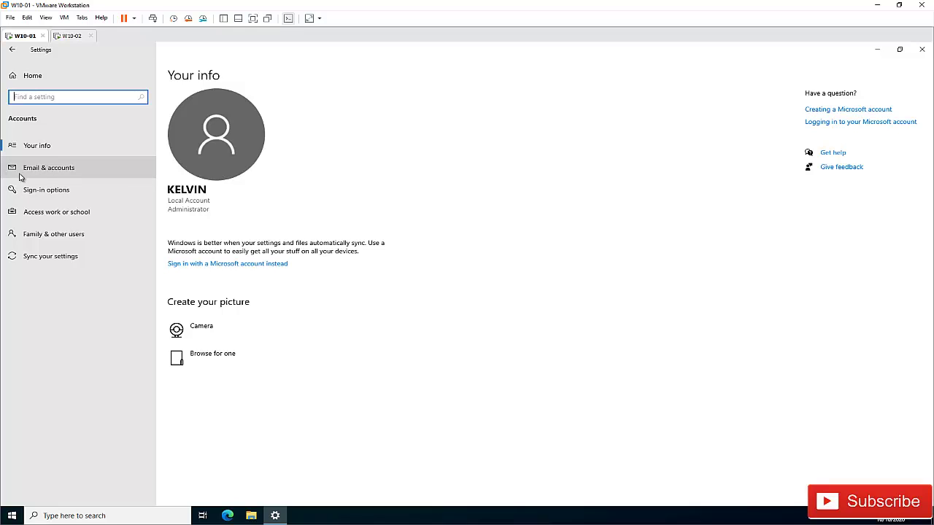
click(42, 171)
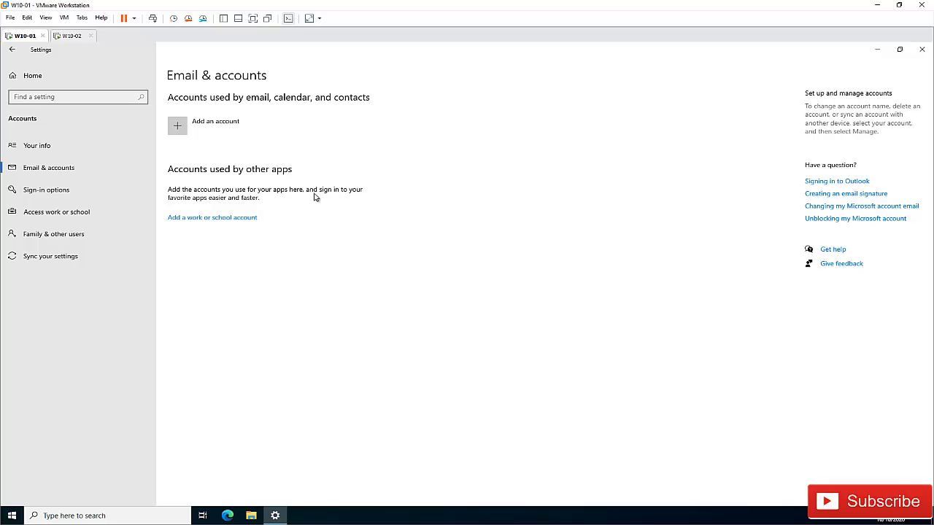
Step: Add a work or school account by entering the work email and its password, then sign in
click(217, 218)
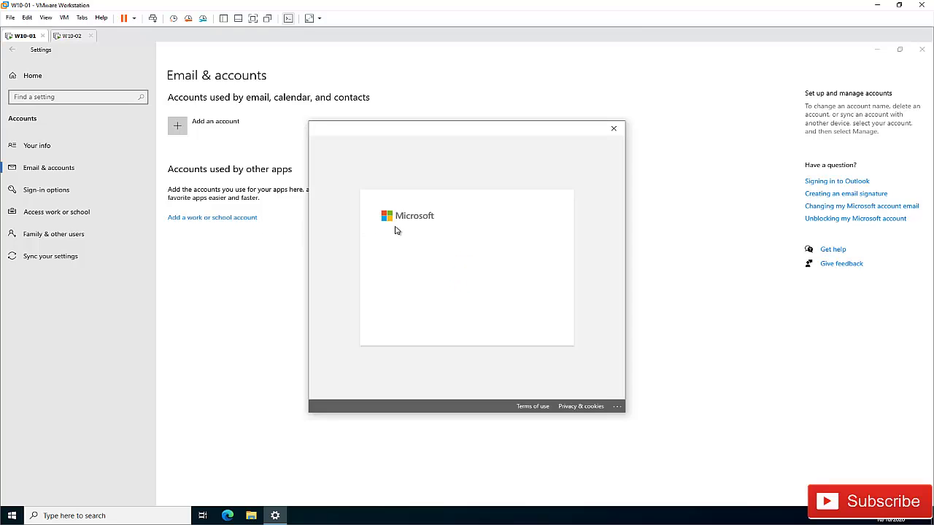
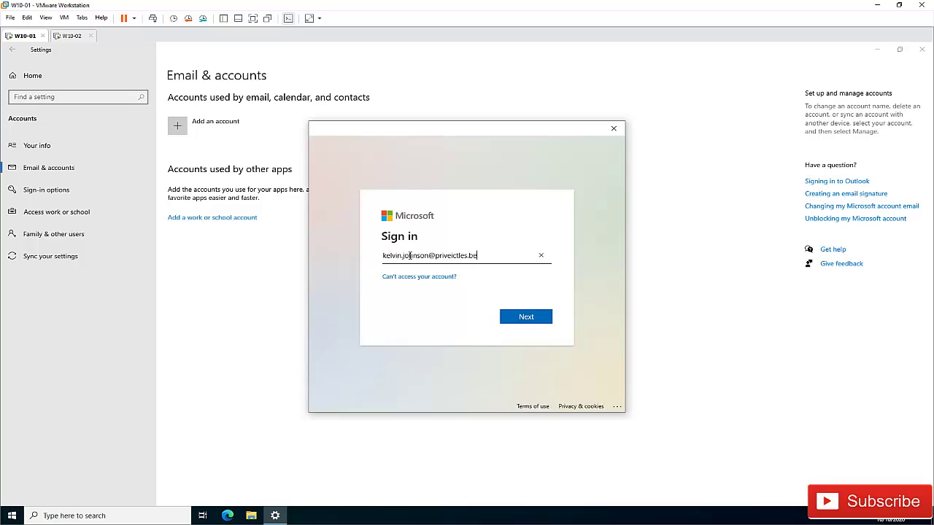
key(Return)
text(P)
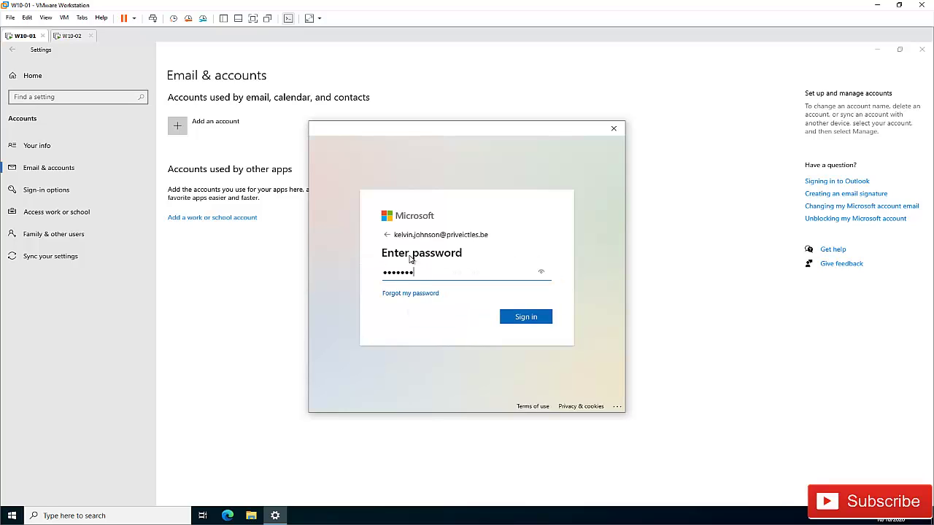
click(532, 320)
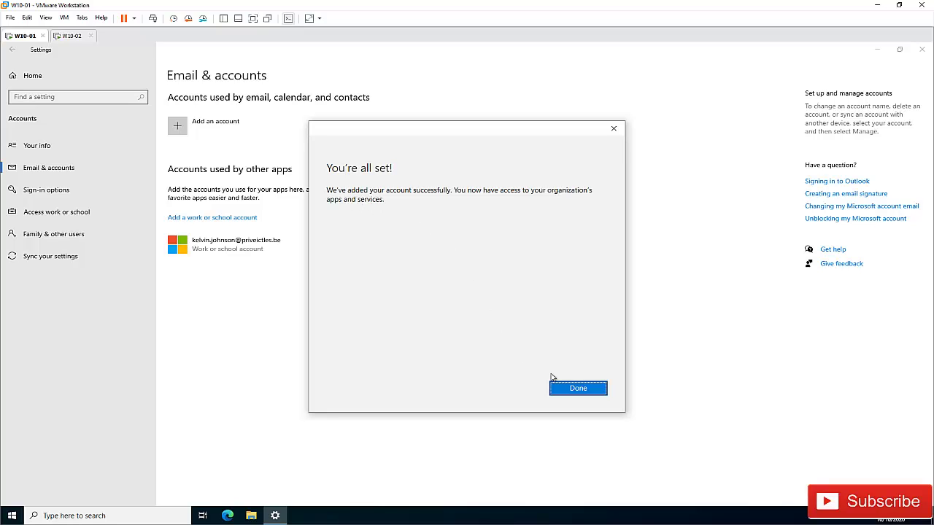
Step: Close the 'You're all set!' confirmation, expand the new work account, and choose Manage
click(578, 389)
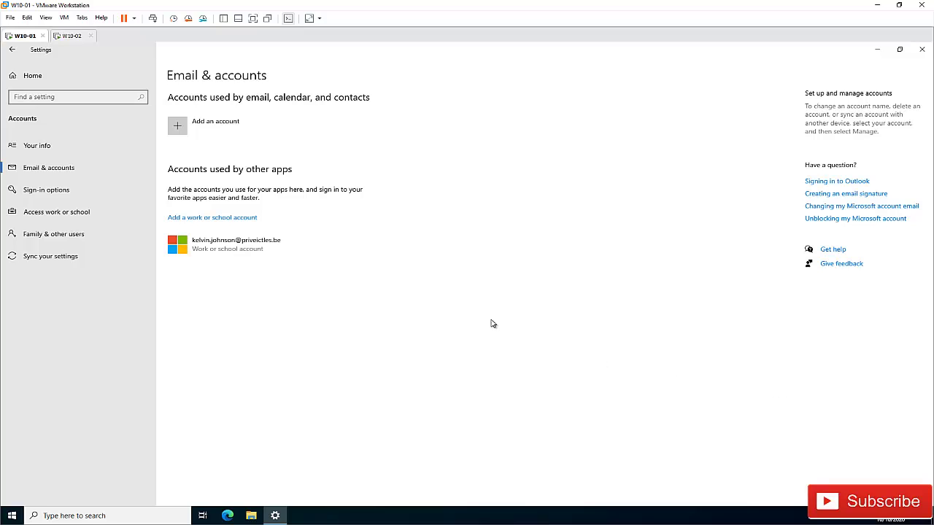
click(241, 243)
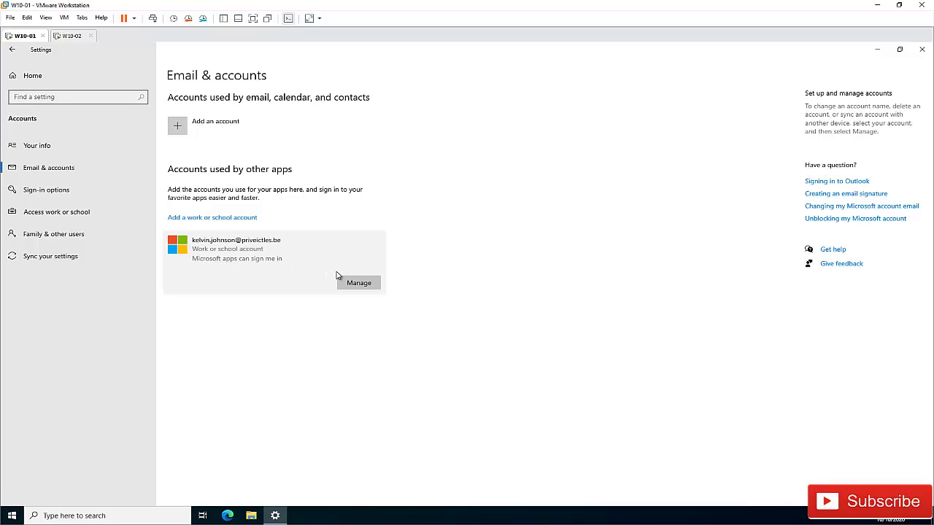
click(357, 283)
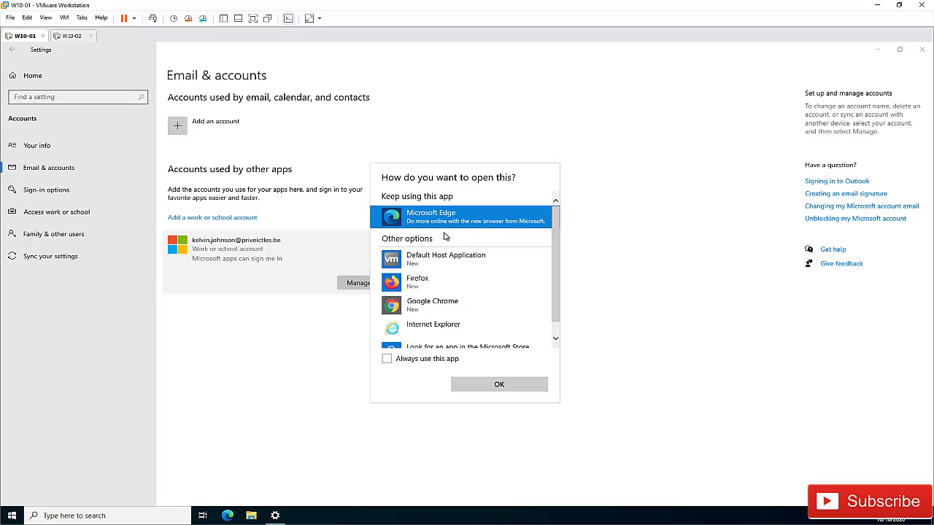
Step: Open the account's profile in Microsoft Edge, decline data sync, then close Edge
click(499, 385)
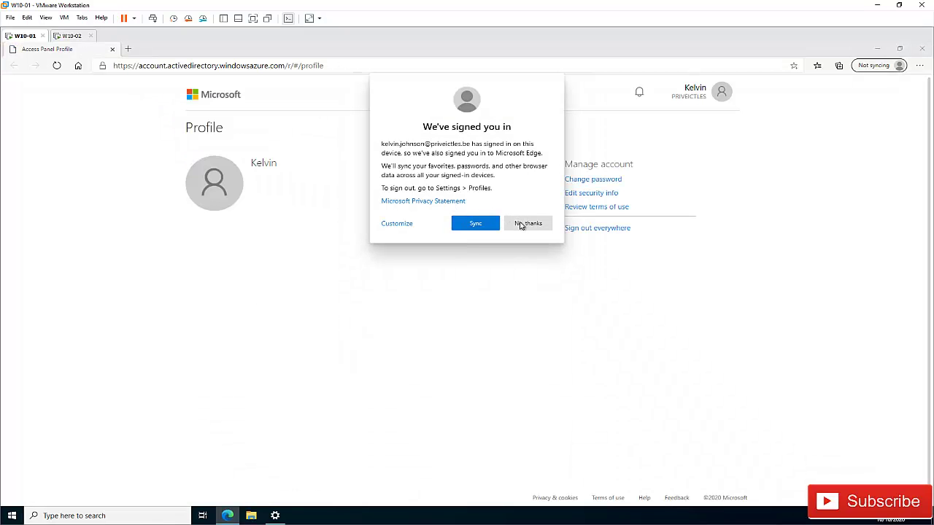
click(527, 223)
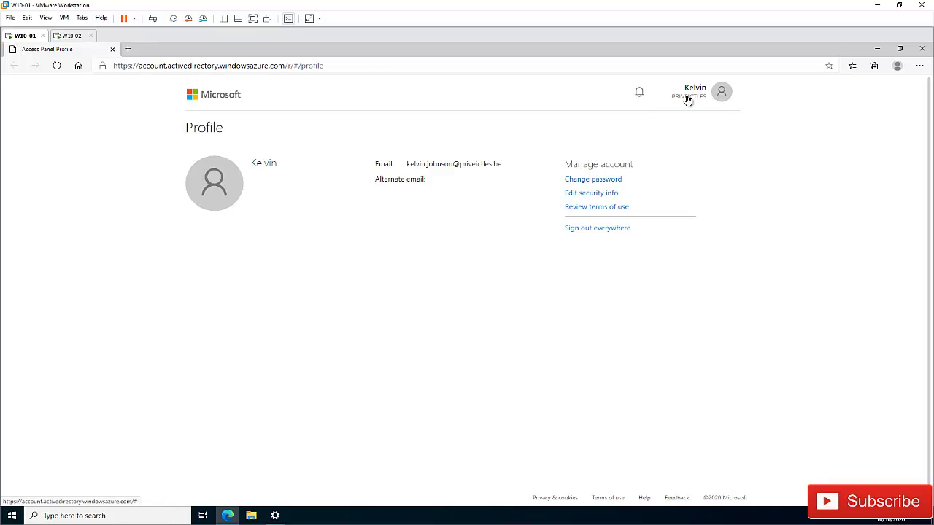
click(922, 49)
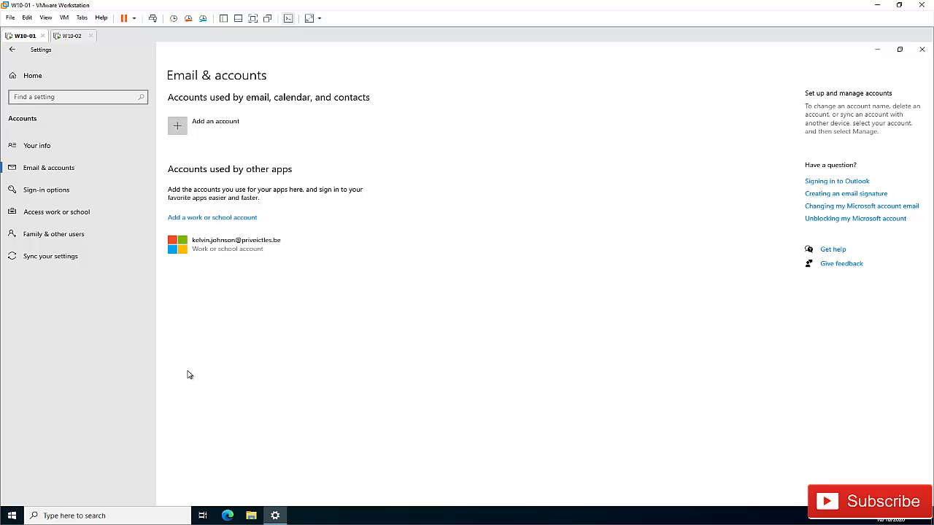
Step: Search Start for 'outlook' and launch the Outlook app
click(13, 513)
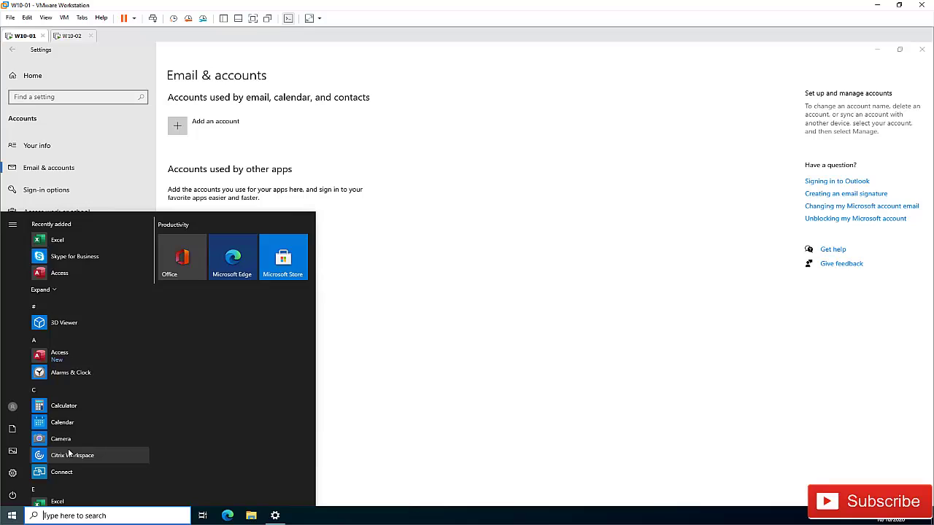
text(wor)
key(BackSpace)
key(BackSpace)
key(BackSpace)
text(outlook)
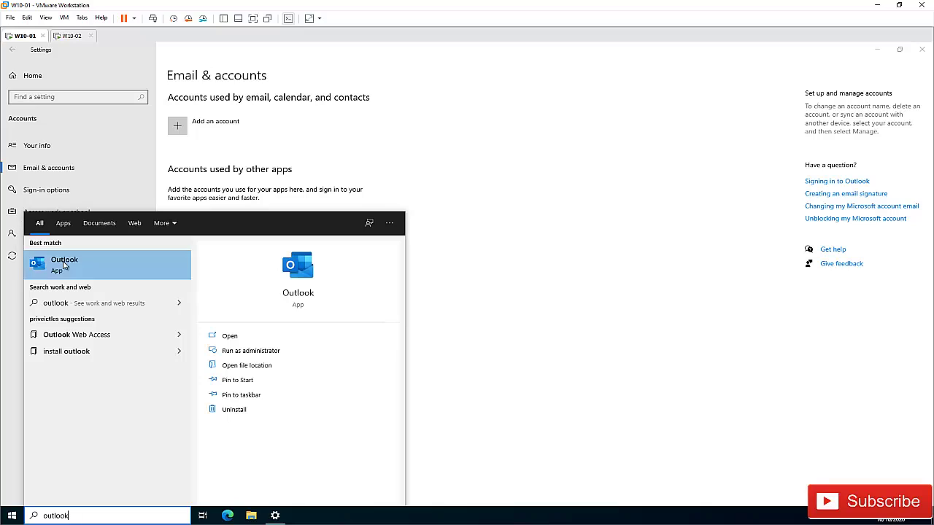
click(64, 265)
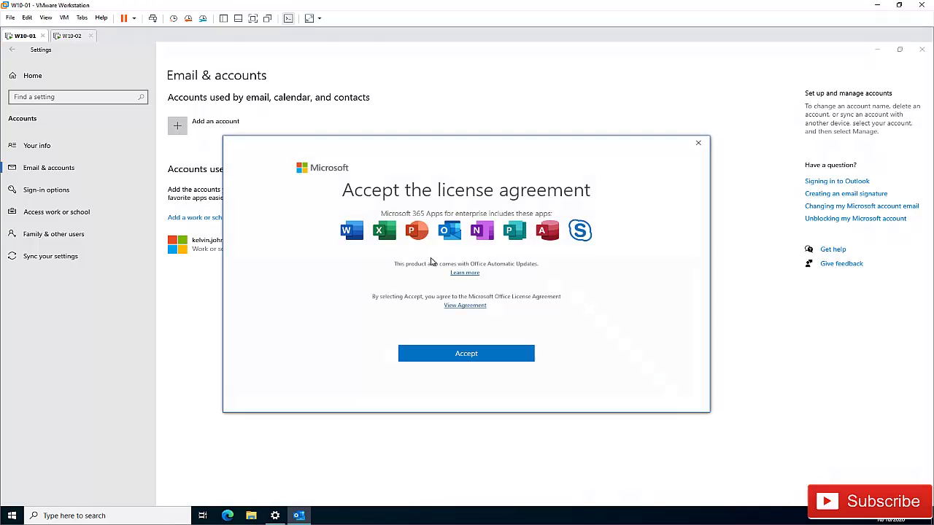
Step: Accept the Office license agreement and dismiss the privacy notice
drag(363, 153, 436, 163)
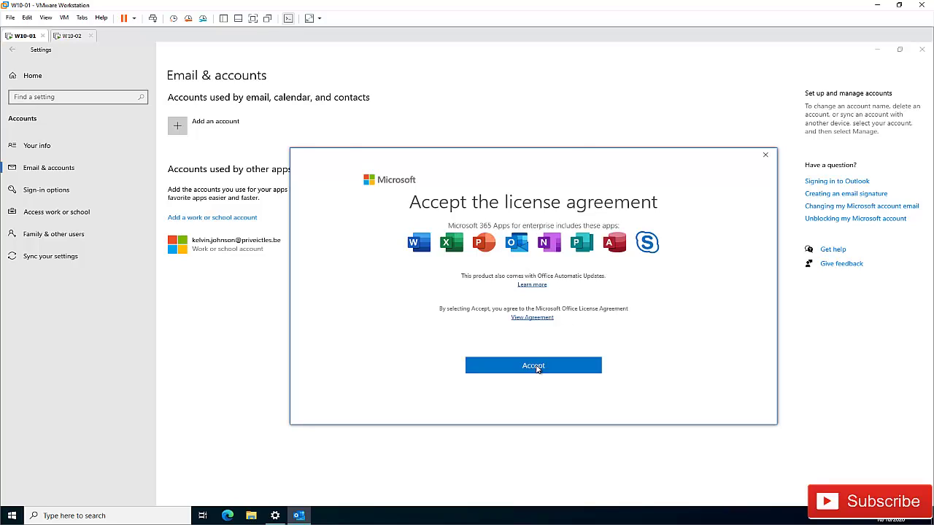
click(537, 367)
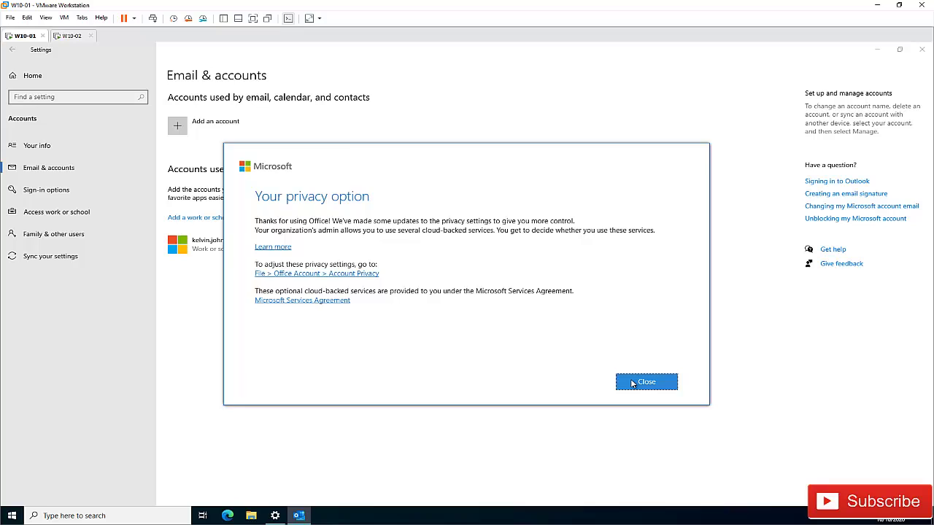
click(632, 383)
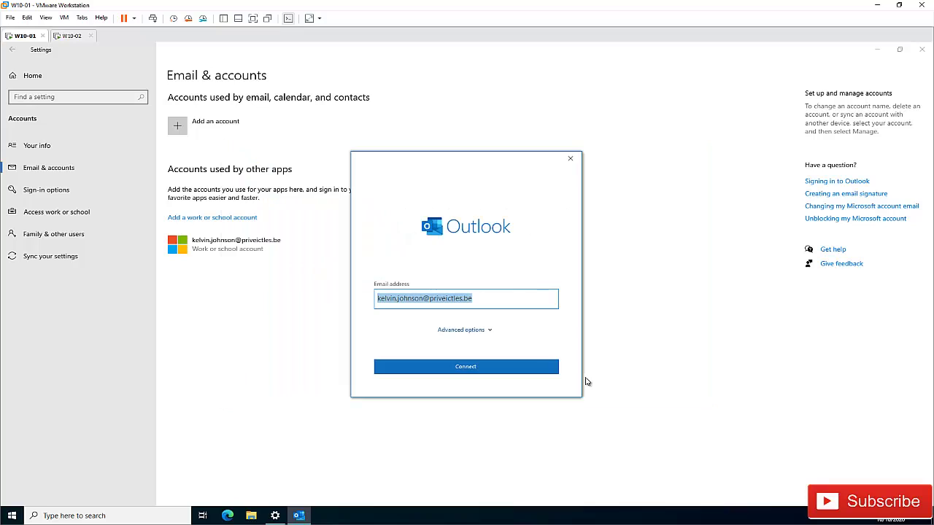
Step: Connect the work email as a Microsoft 365 account, skipping Outlook Mobile setup
click(474, 369)
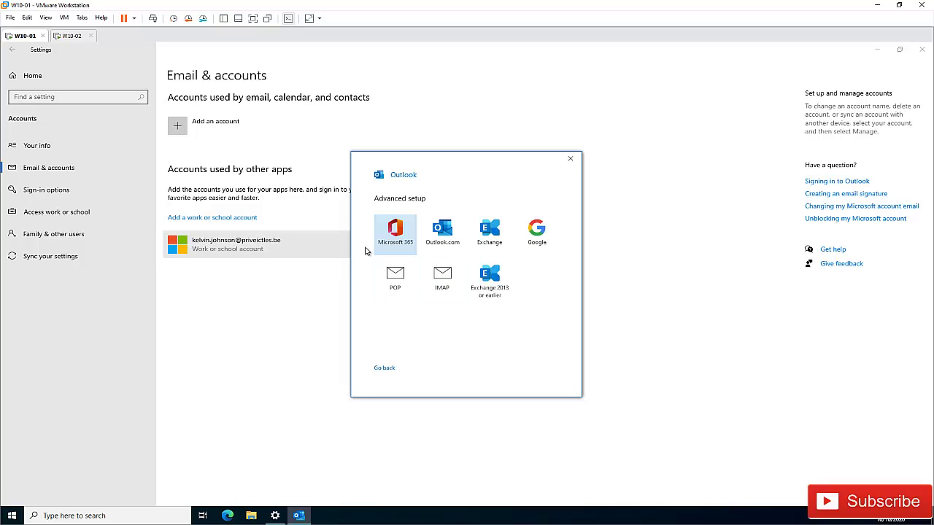
click(396, 242)
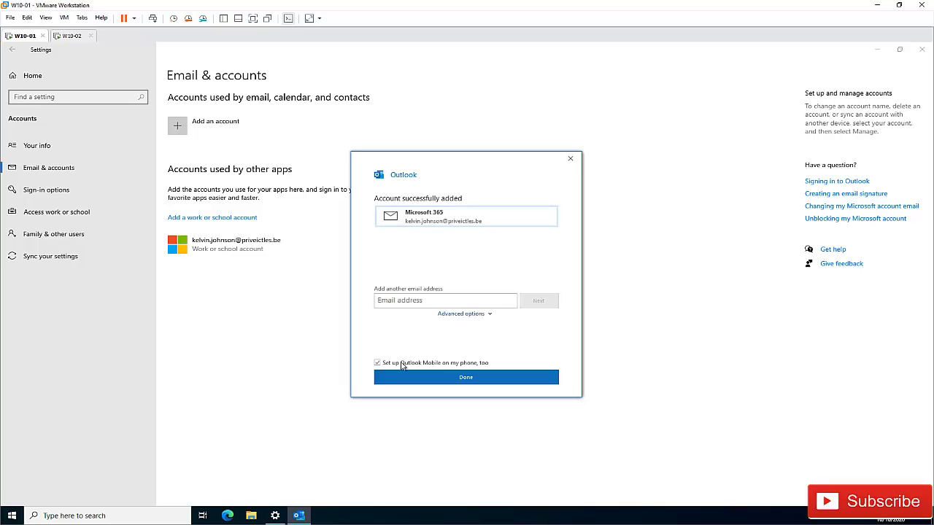
click(391, 363)
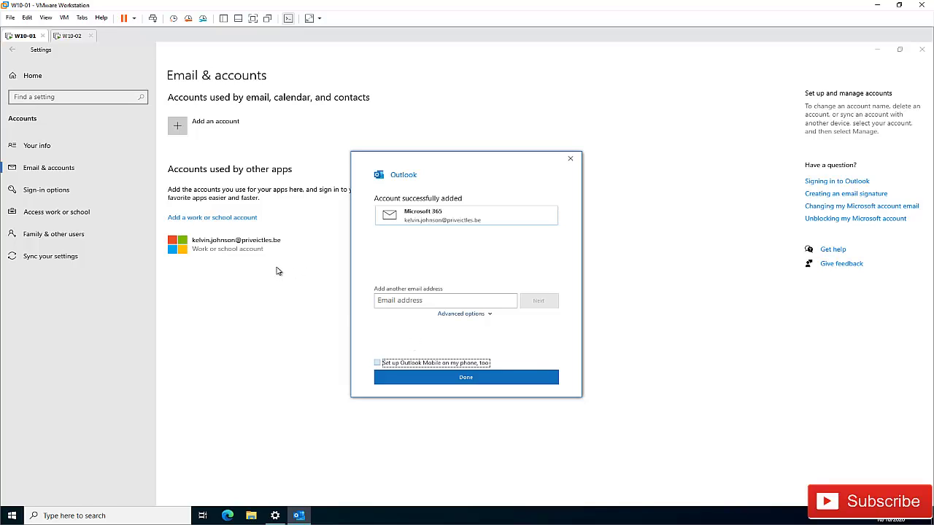
click(459, 380)
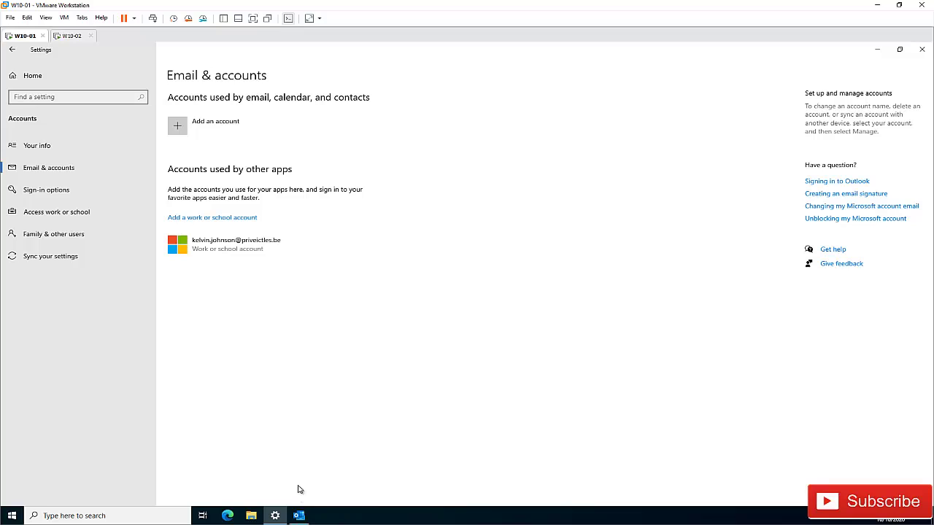
click(299, 516)
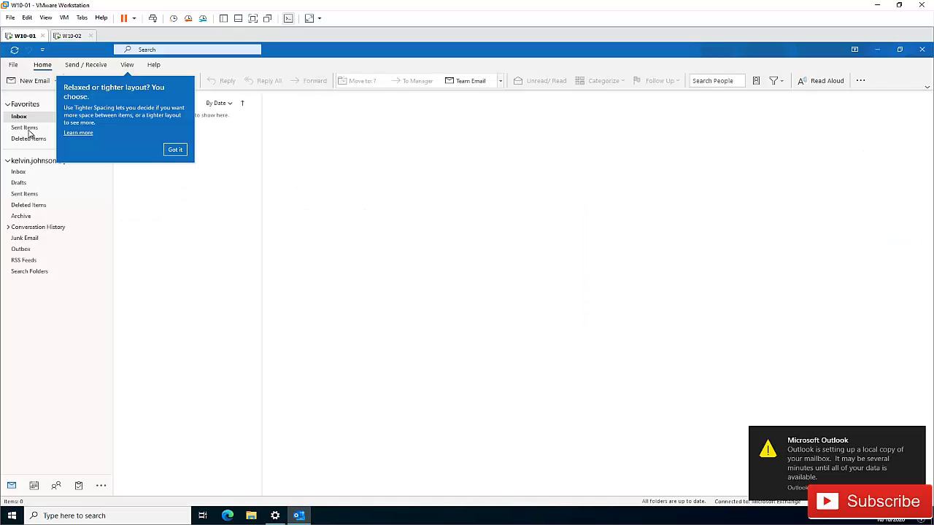
click(175, 150)
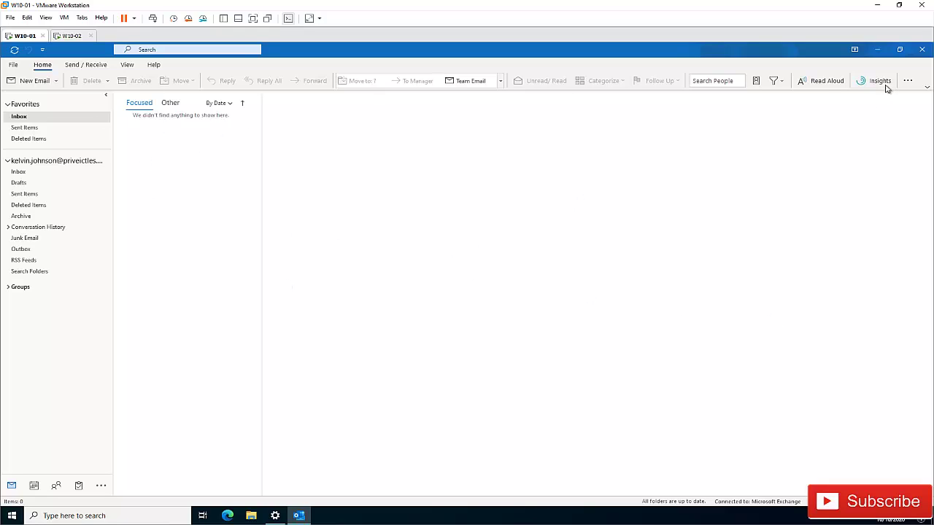
click(921, 49)
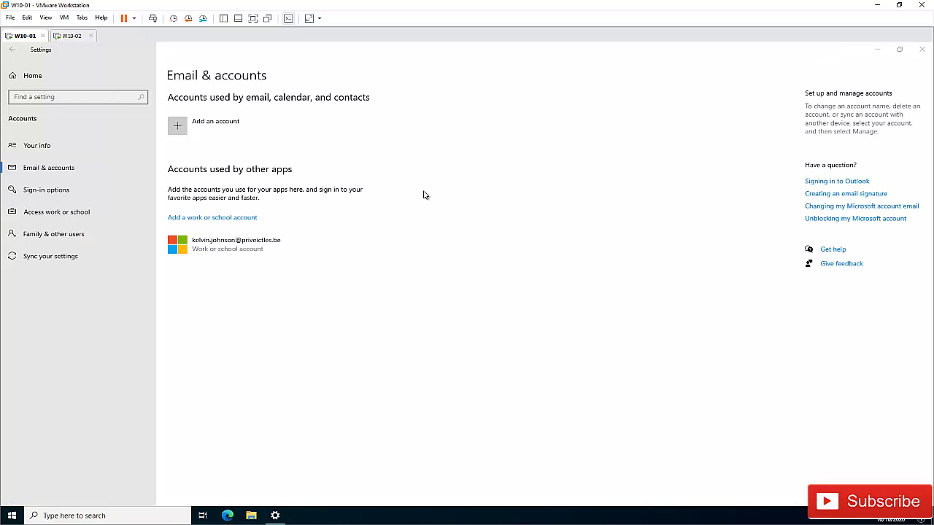
Step: Expand the work or school account row on the Email & accounts page
click(248, 246)
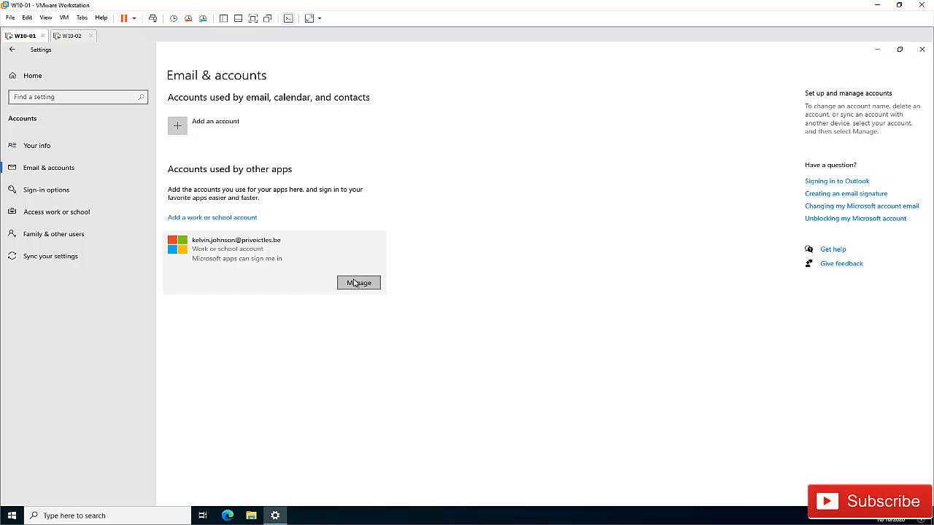
Step: Add an Outlook.com account, briefly search Start for 'mail', then focus the sign-in email field
click(253, 135)
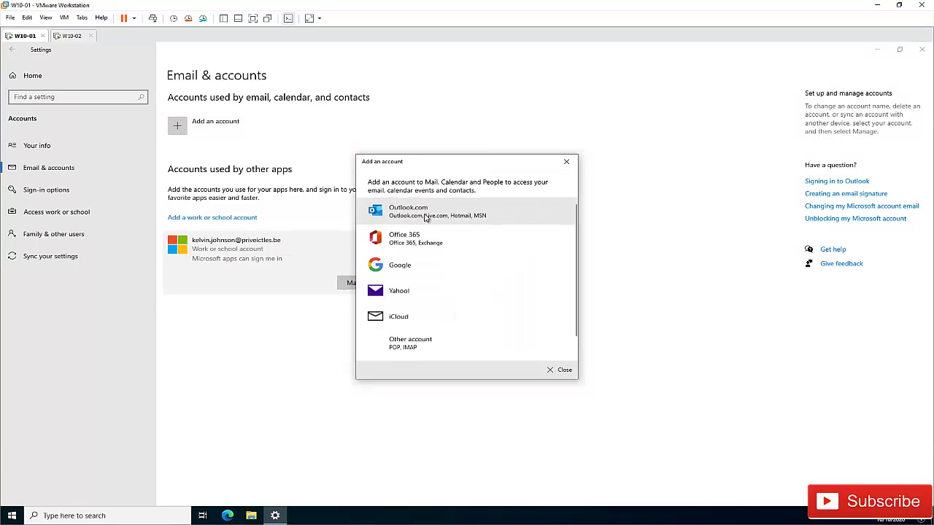
click(423, 213)
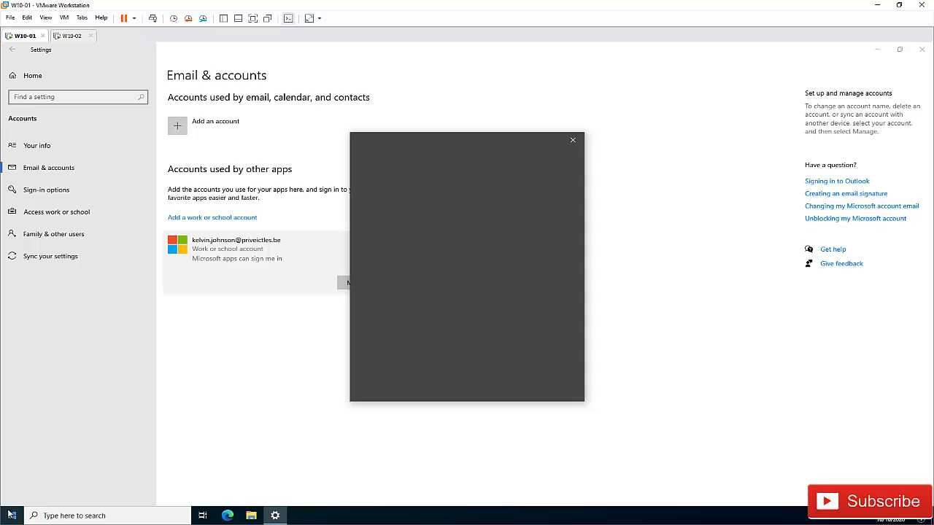
key(super)
text(mail)
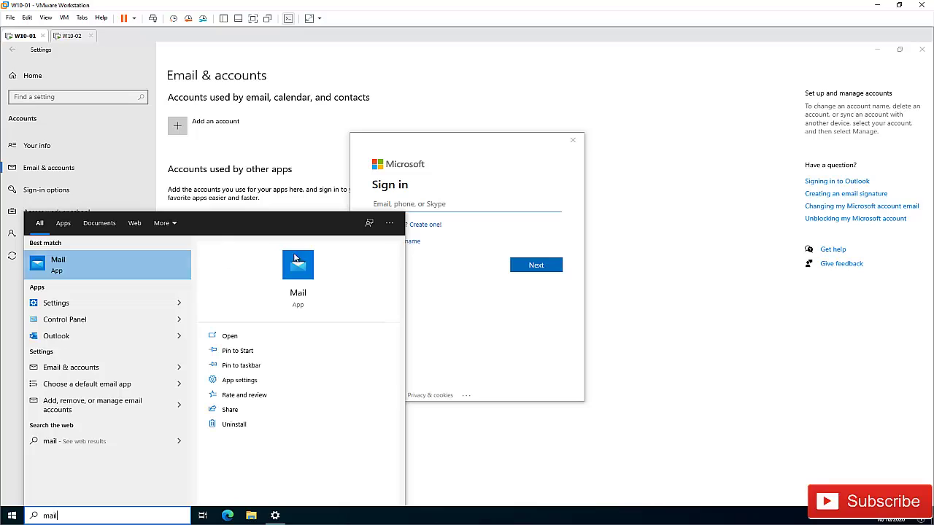
click(531, 193)
click(477, 203)
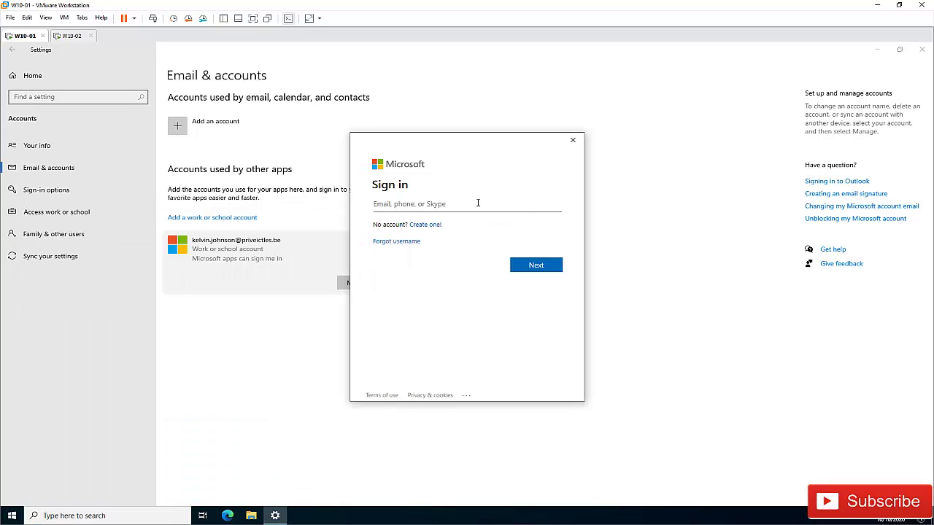